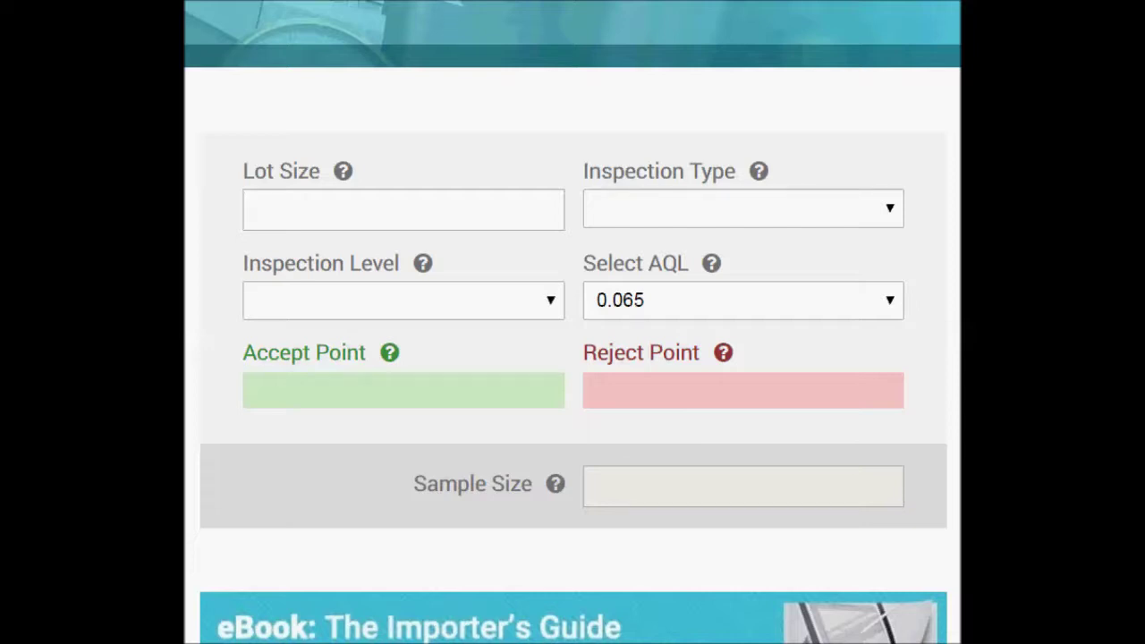
# - Enter a lot size of 500 and choose General as the inspection type
pyautogui.click(253, 209)
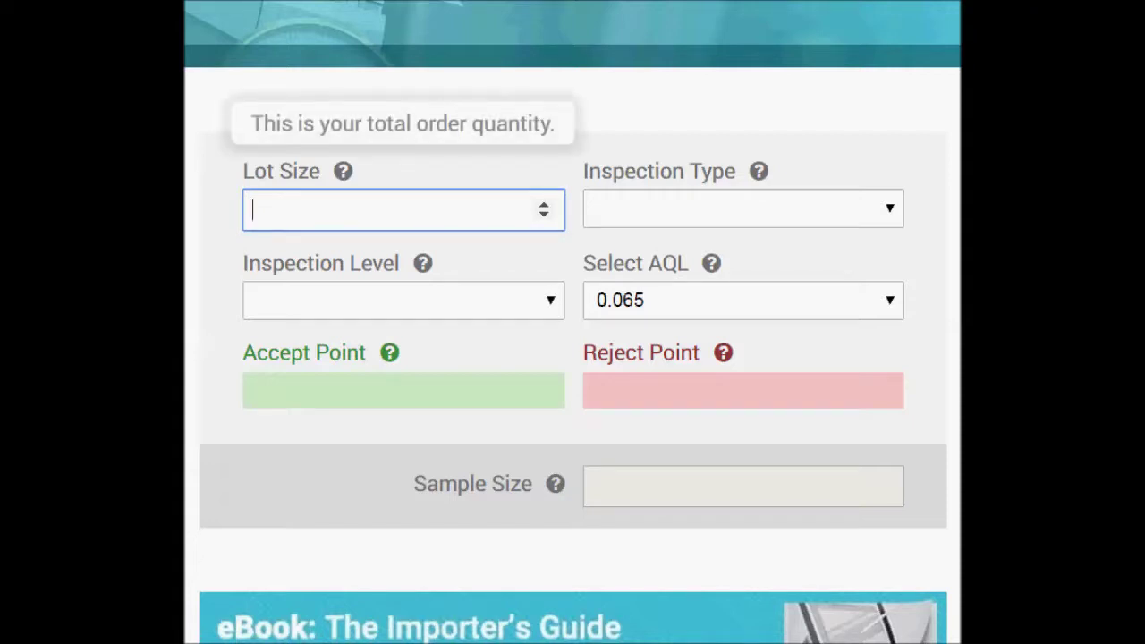
pyautogui.write('500')
pyautogui.click(742, 208)
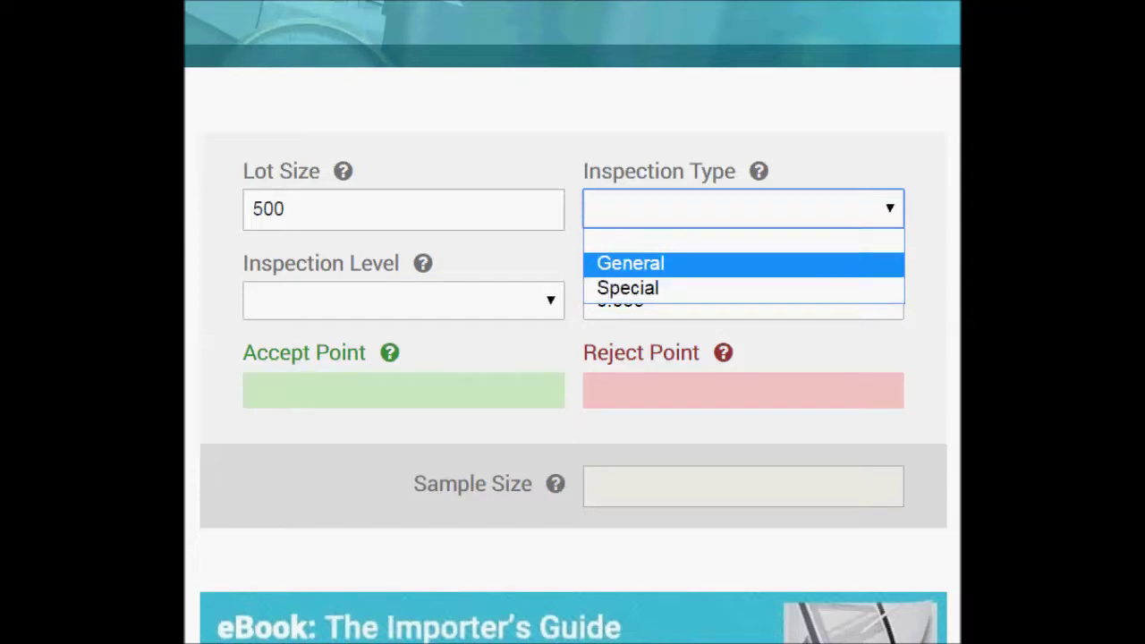
pyautogui.click(711, 263)
pyautogui.moveTo(711, 263)
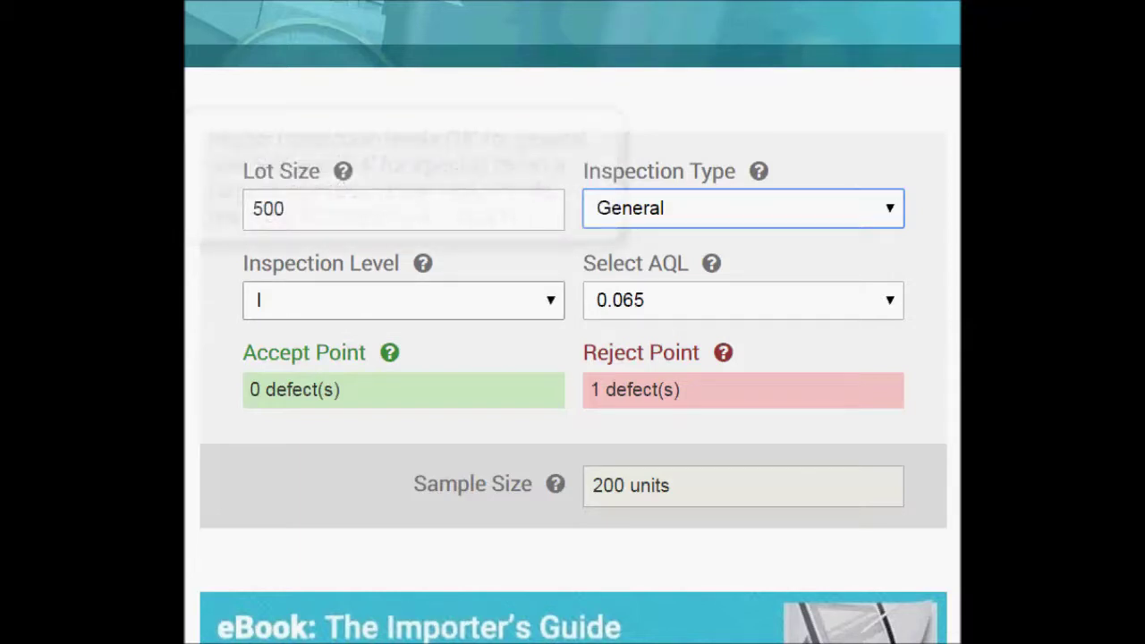
# - Set the inspection level to III and the AQL to 2.5
pyautogui.click(403, 300)
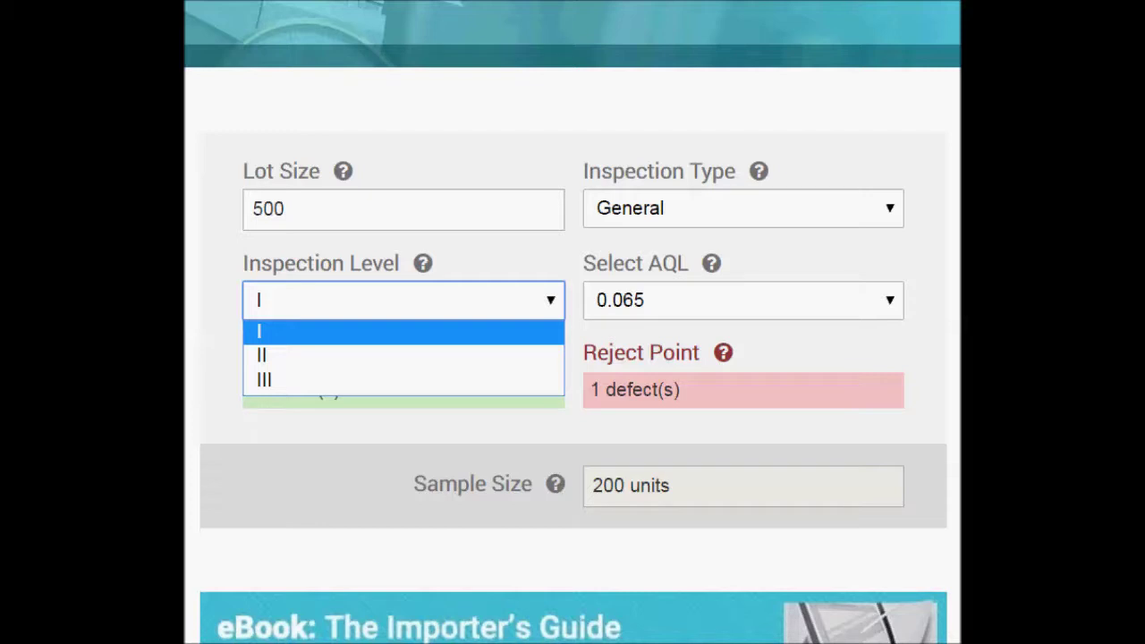
pyautogui.press('Down')
pyautogui.press('Down')
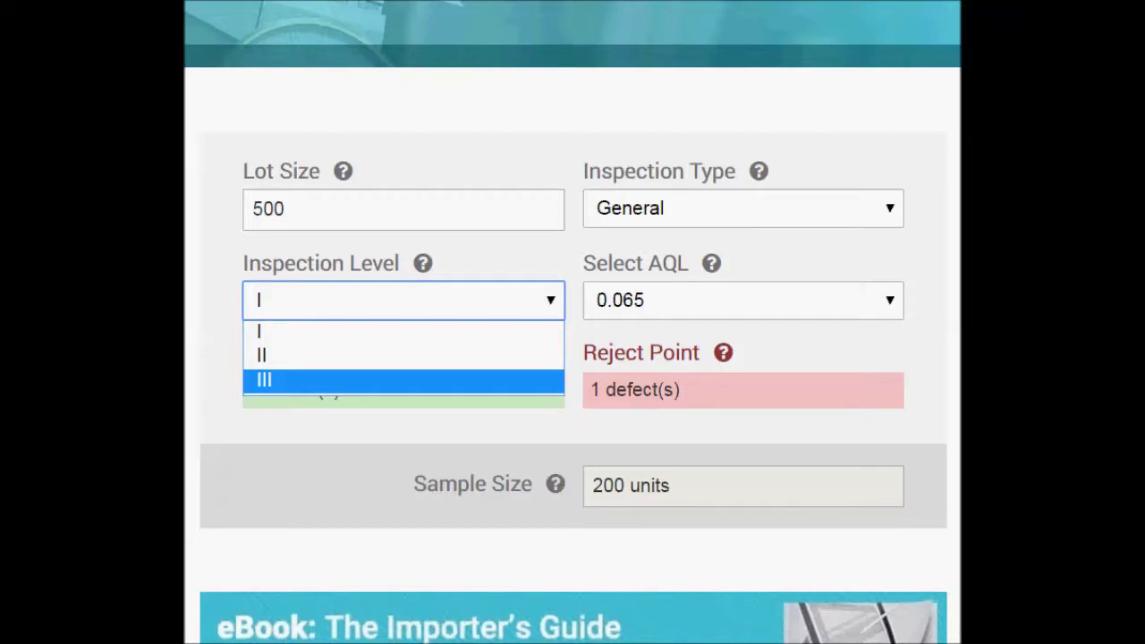
pyautogui.press('Return')
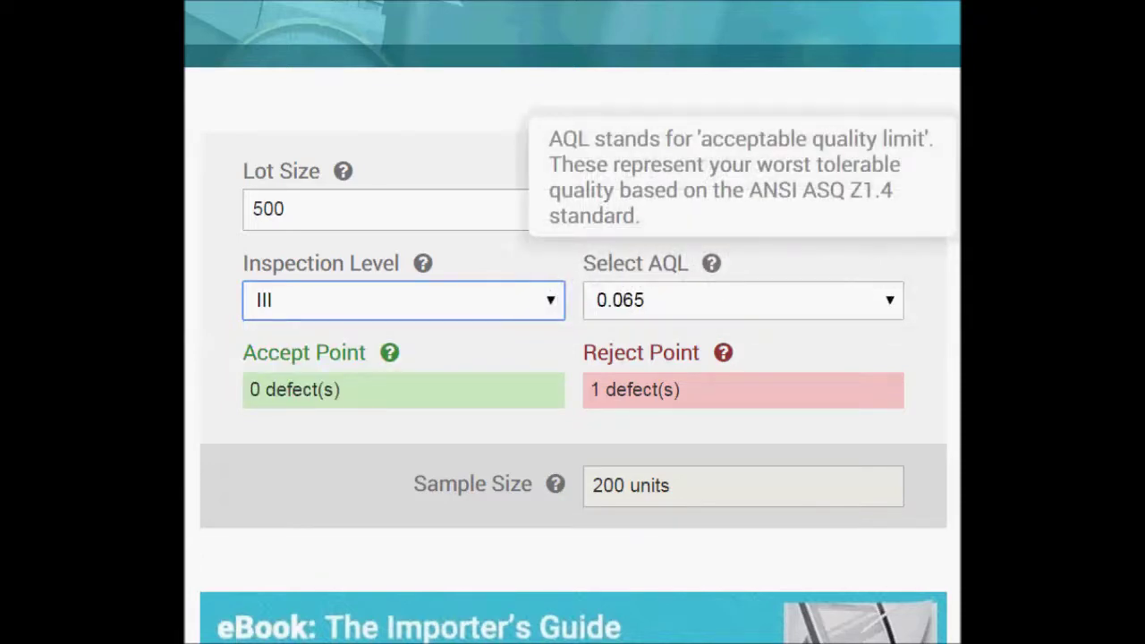
pyautogui.click(743, 300)
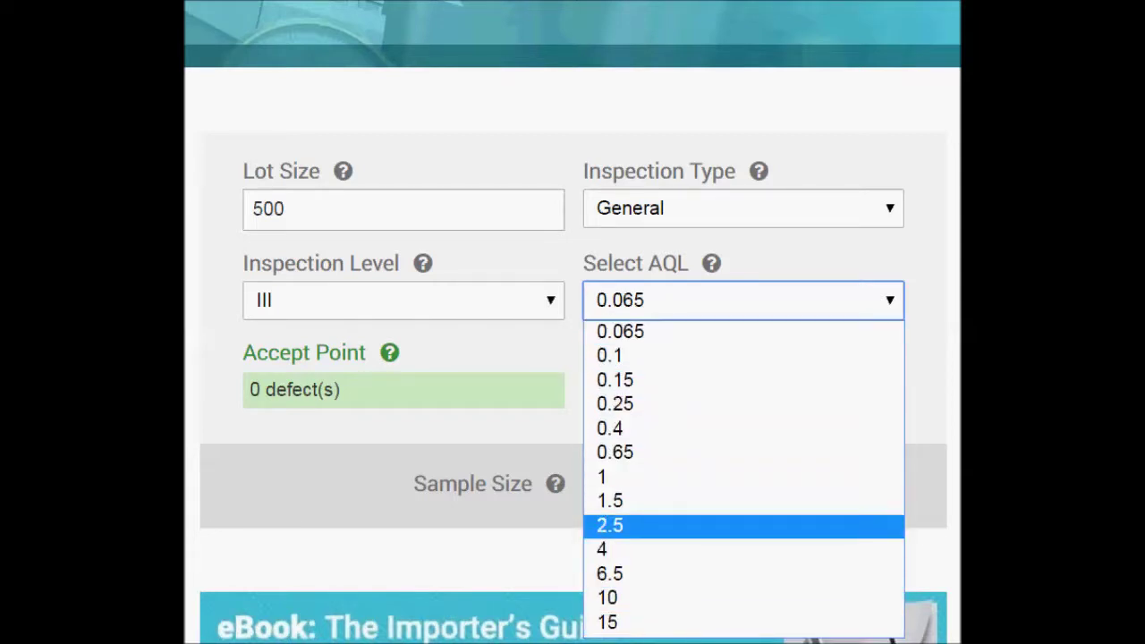
pyautogui.click(610, 525)
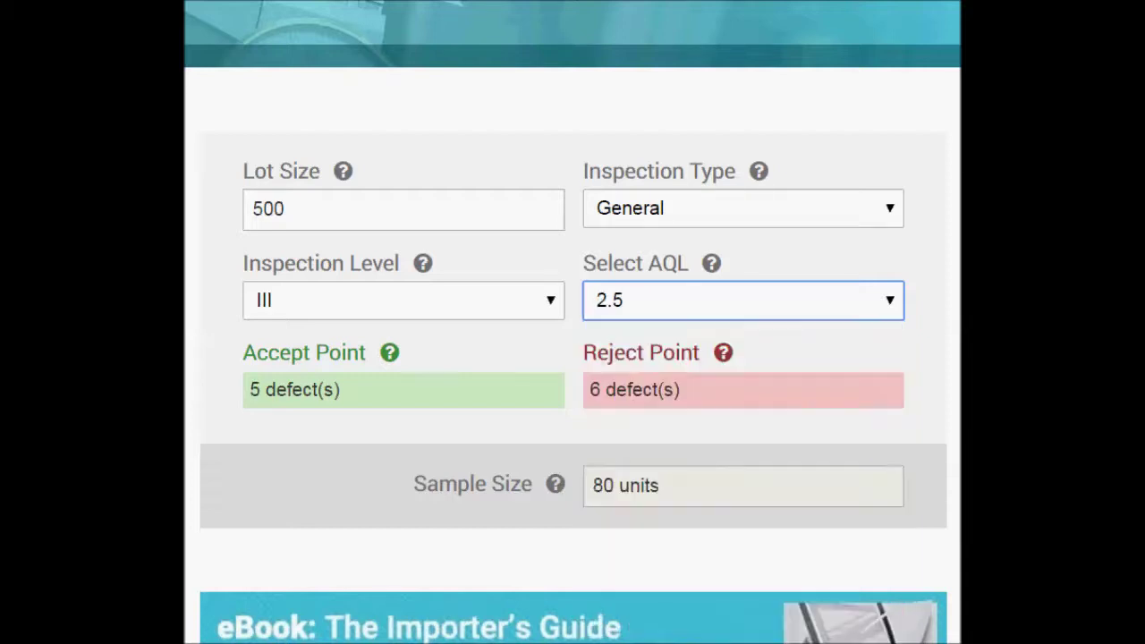
# - Review the explanations for the accept point, the reject point and the AQL selection
pyautogui.moveTo(389, 353)
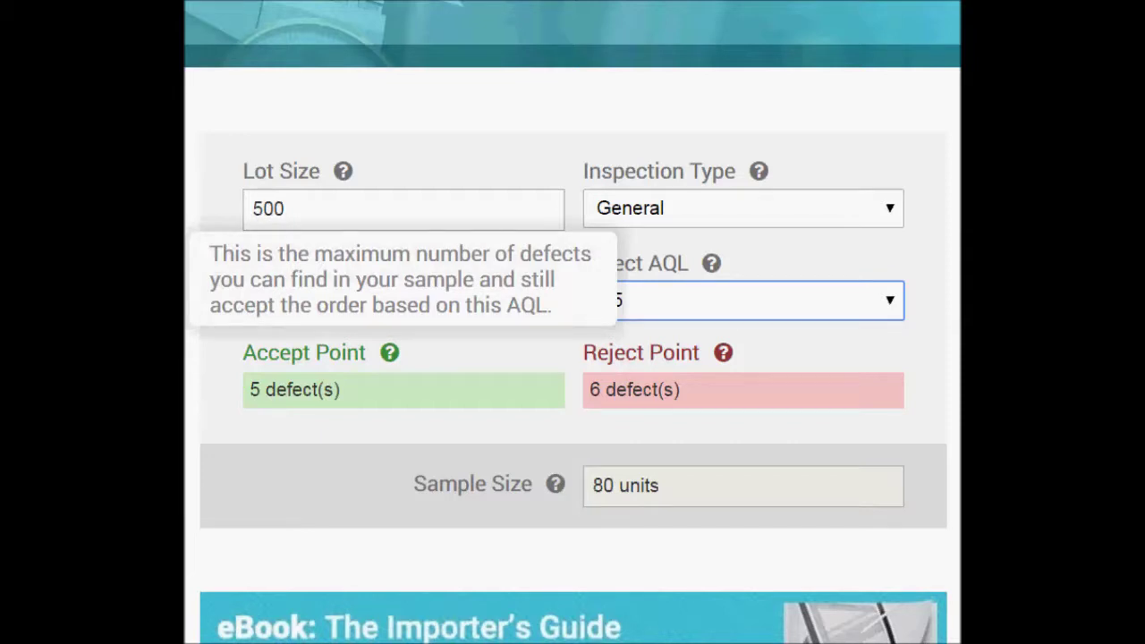
pyautogui.moveTo(723, 353)
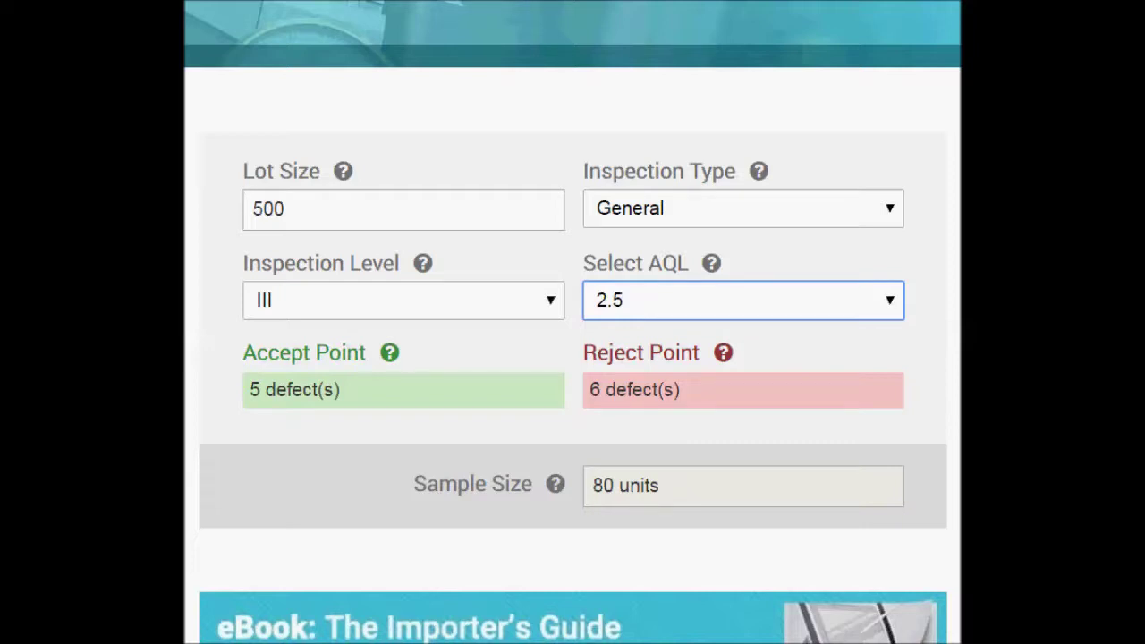
pyautogui.click(285, 209)
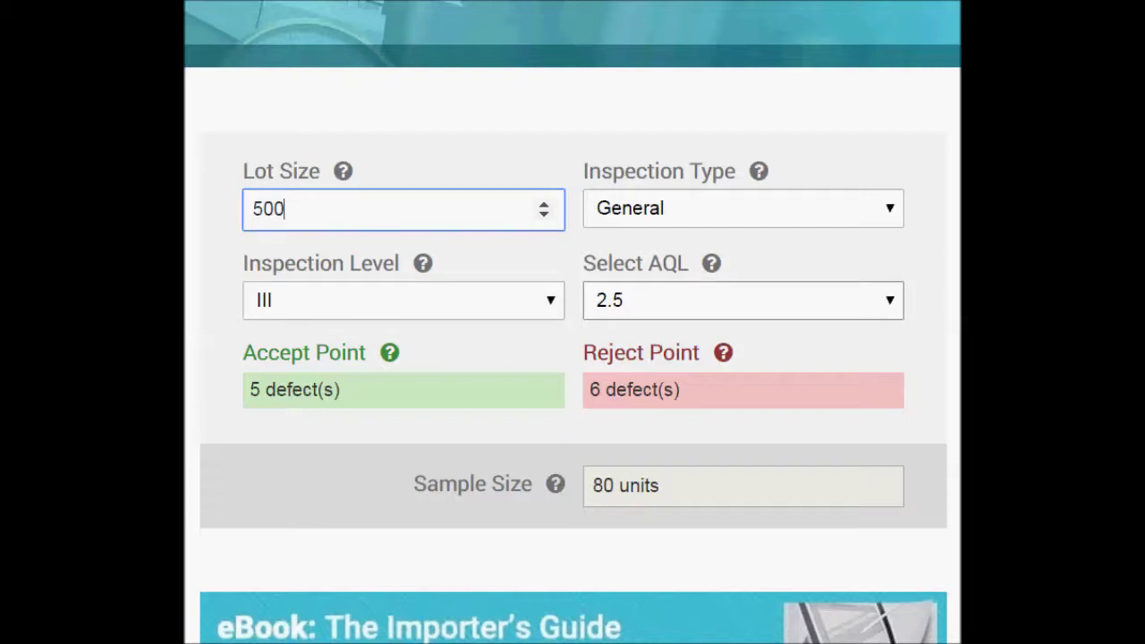
pyautogui.click(743, 299)
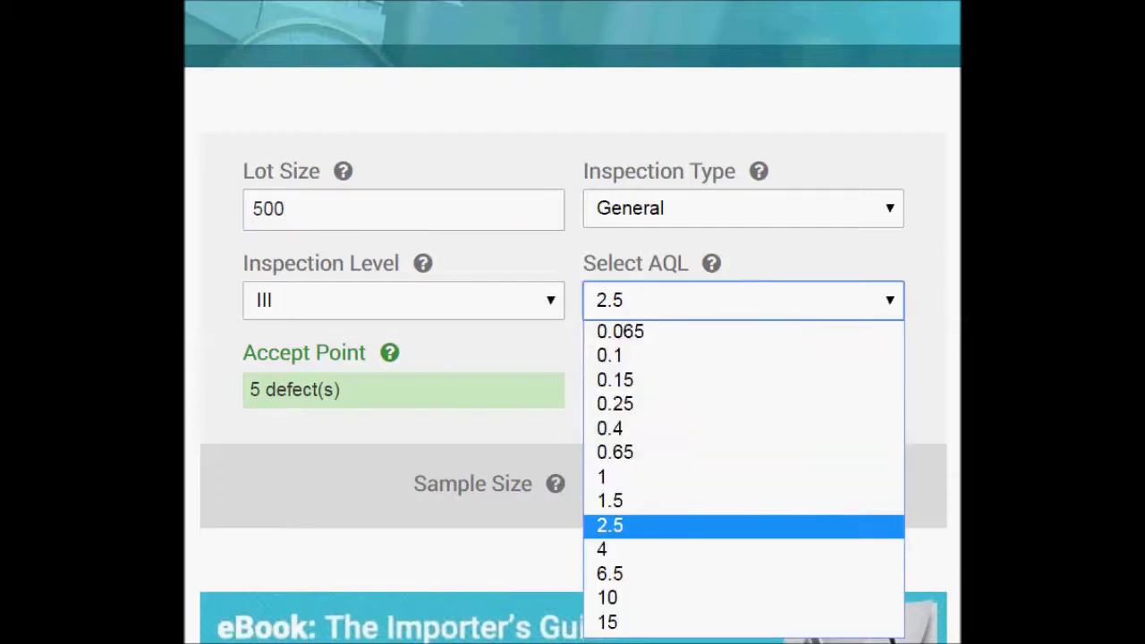
pyautogui.press('Escape')
pyautogui.click(711, 263)
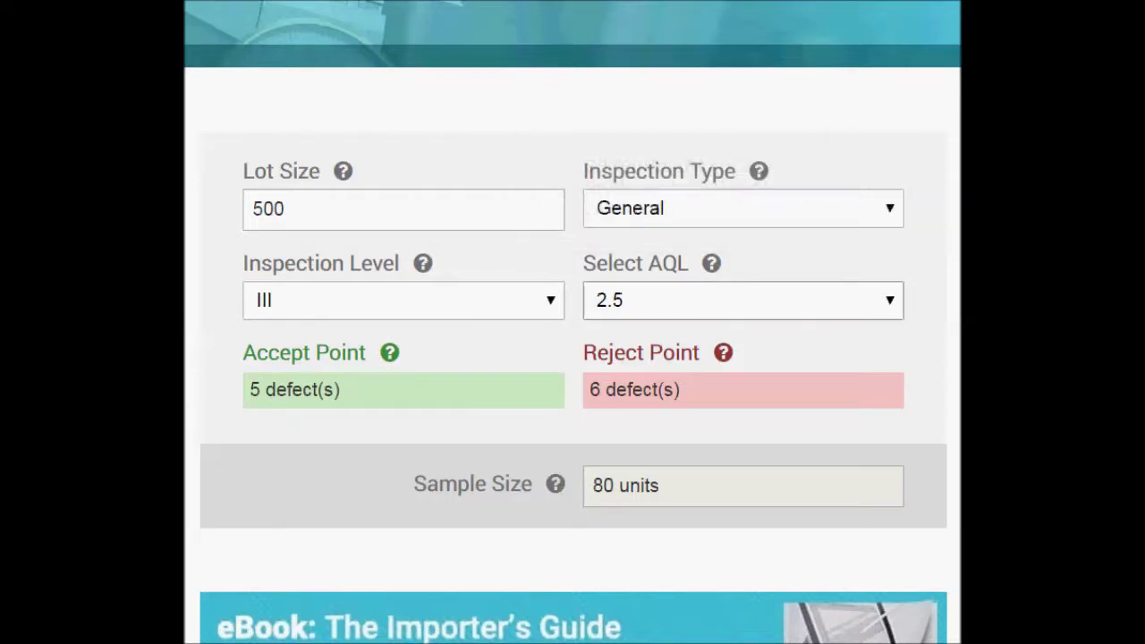
# - Change the lot size to 90 and the inspection level to II
pyautogui.click(742, 299)
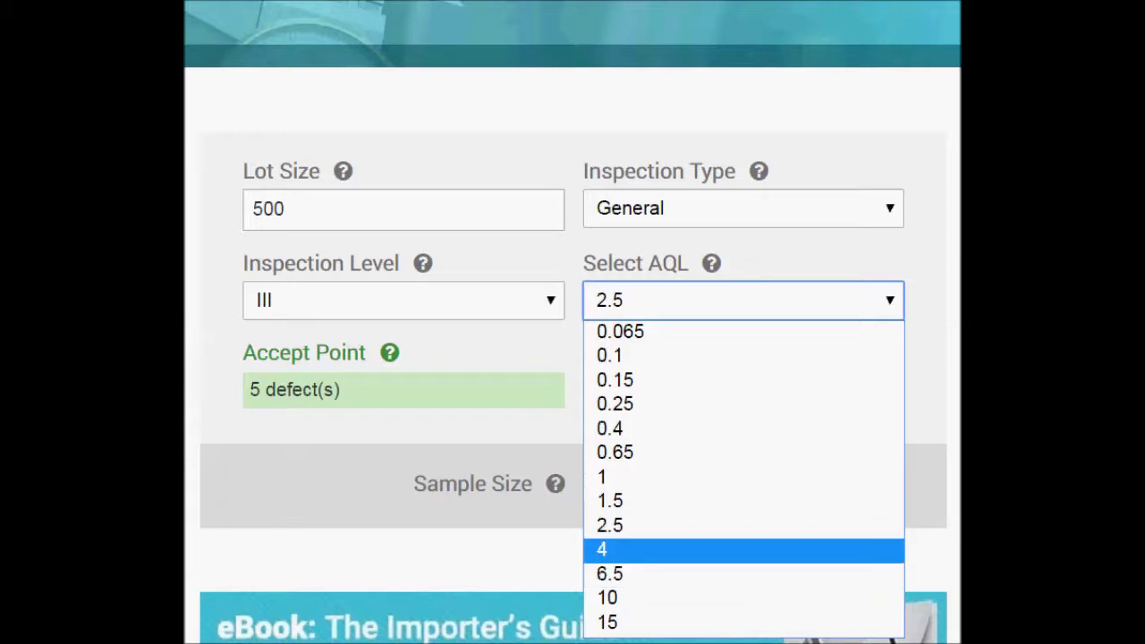
pyautogui.doubleClick(268, 208)
pyautogui.write('90')
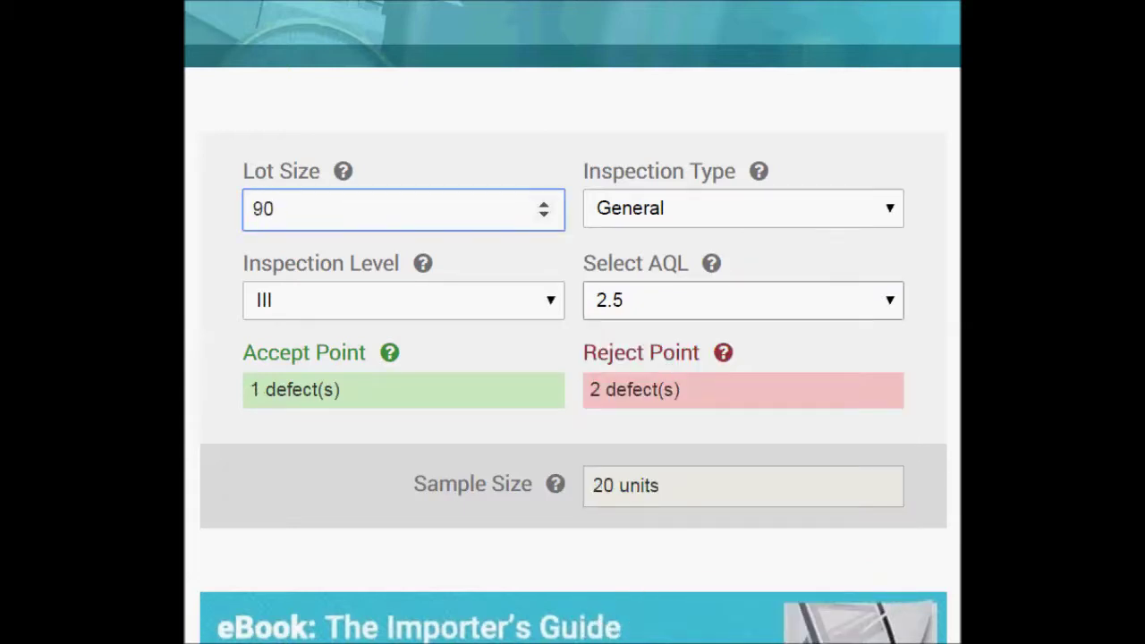
pyautogui.click(742, 300)
pyautogui.click(402, 299)
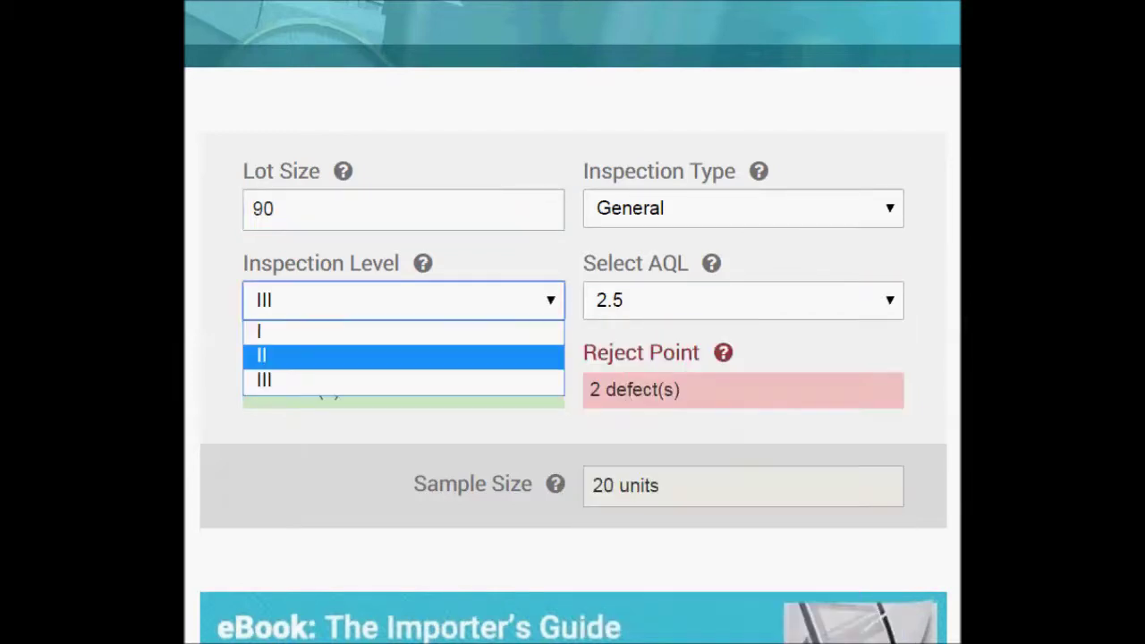
pyautogui.click(281, 356)
# - Compare the sampling plans for AQL 4 and AQL 2.5, finishing with 4 selected
pyautogui.click(743, 299)
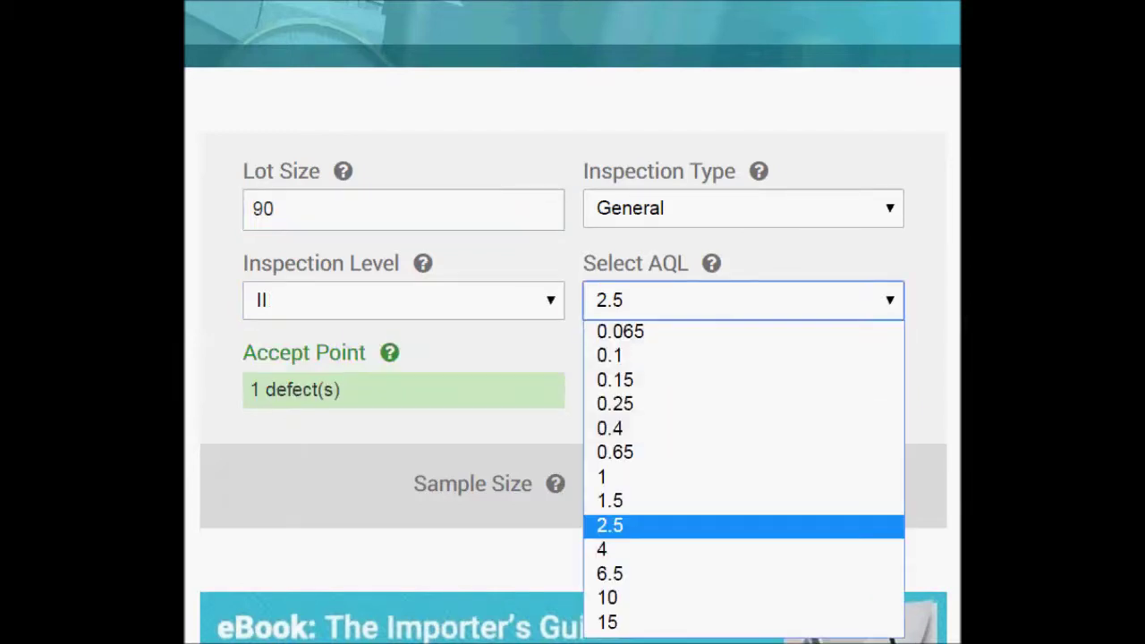
pyautogui.click(601, 549)
pyautogui.click(742, 300)
pyautogui.click(610, 525)
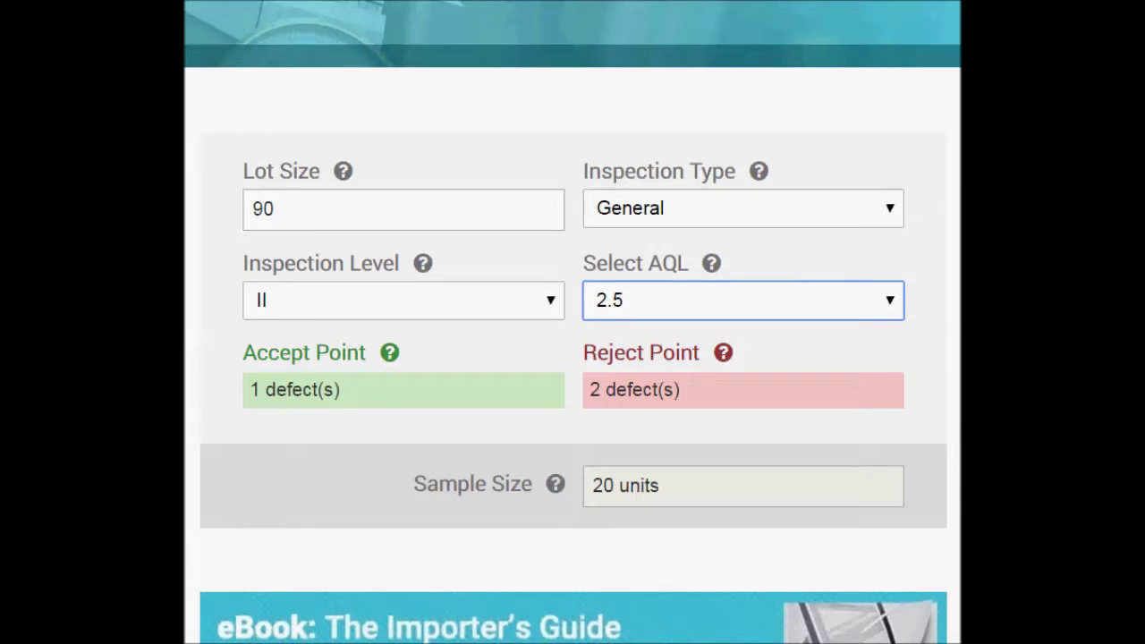
pyautogui.click(743, 300)
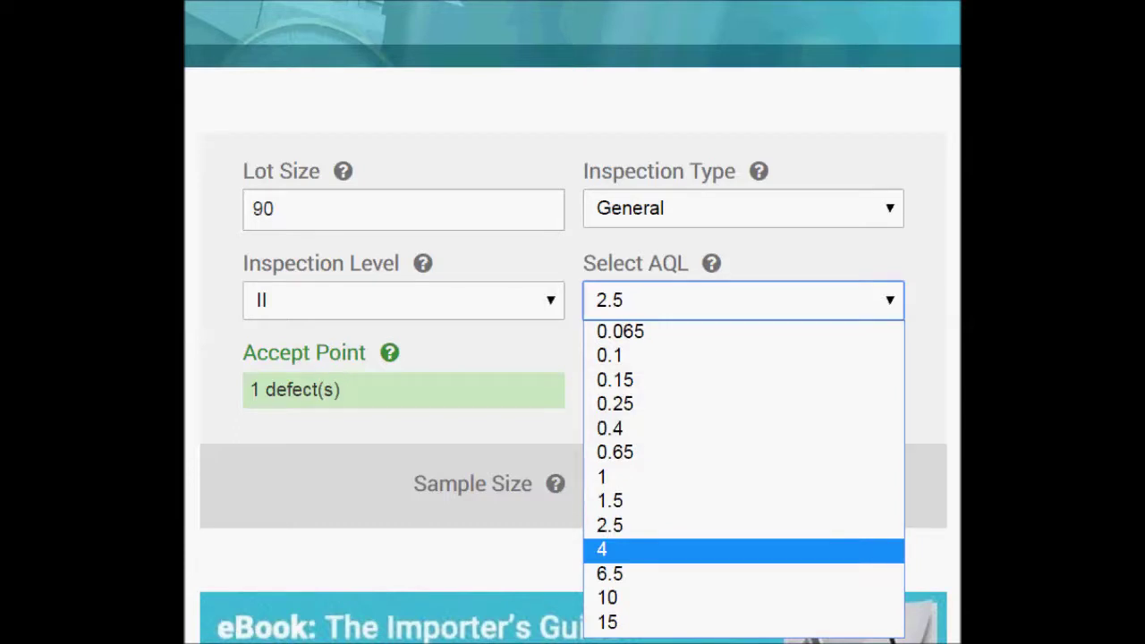
pyautogui.press('Return')
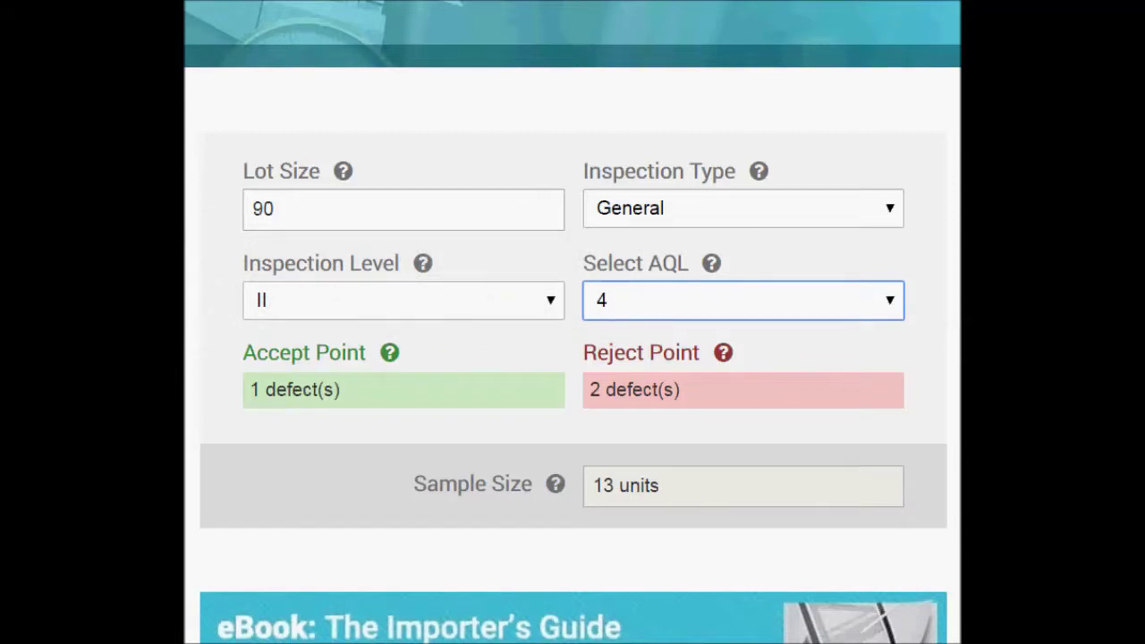
# - Switch the AQL to 2.5, back to 4 and again to 2.5 to compare sample sizes
pyautogui.click(743, 299)
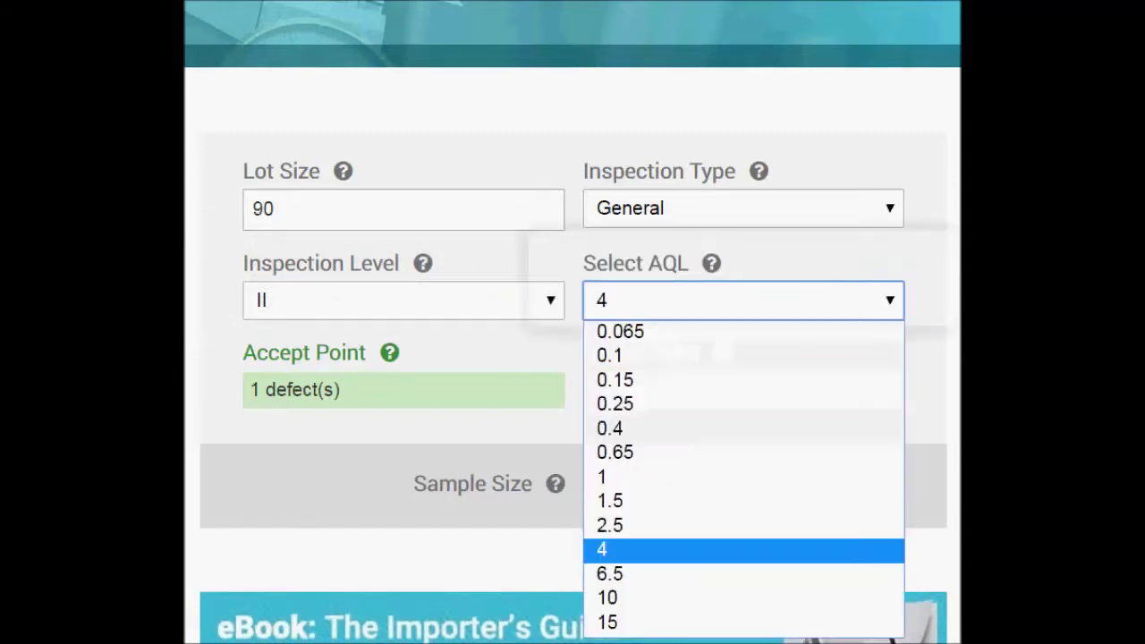
pyautogui.press('Return')
pyautogui.hotkey('alt', 'Down')
pyautogui.press('Up')
pyautogui.press('Up')
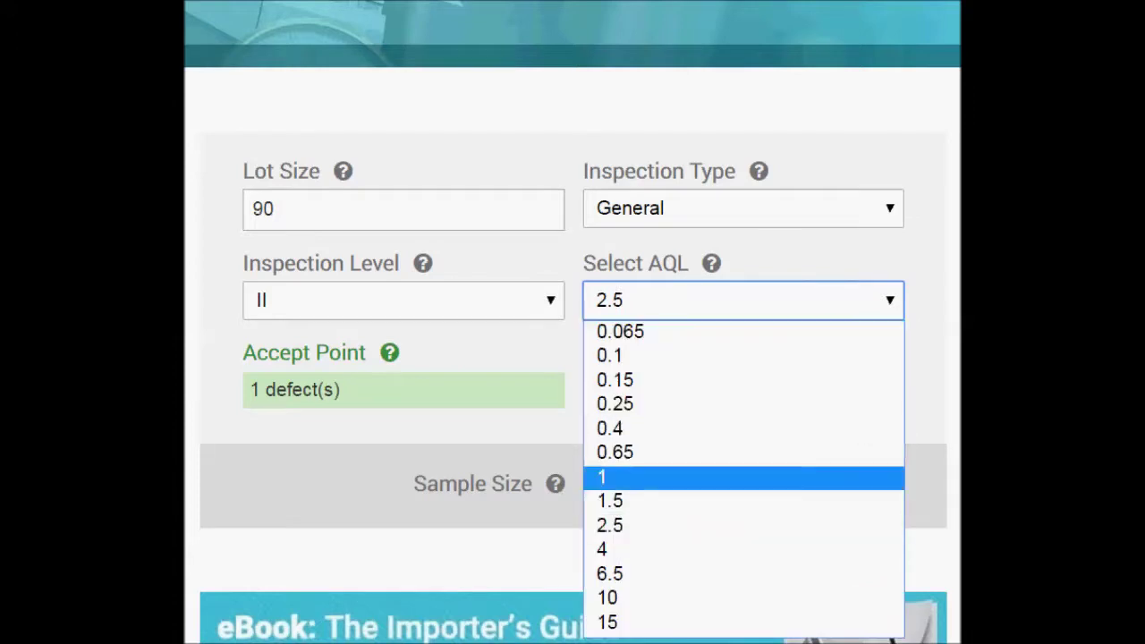
pyautogui.press('Down')
pyautogui.press('Down')
pyautogui.press('Down')
pyautogui.press('Return')
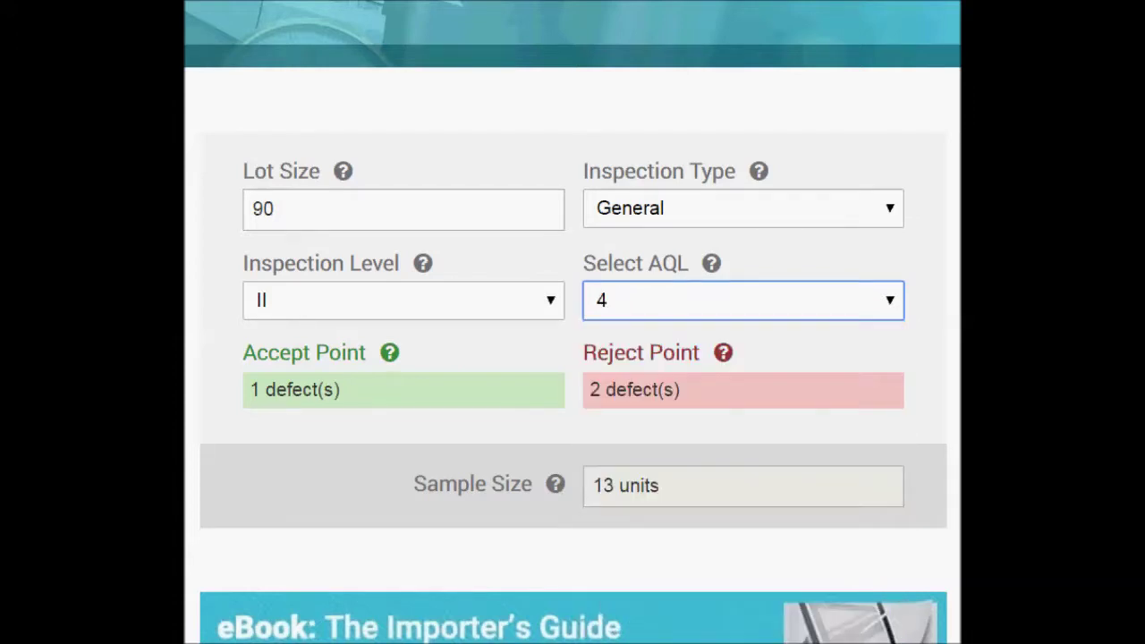
pyautogui.click(742, 299)
pyautogui.click(742, 525)
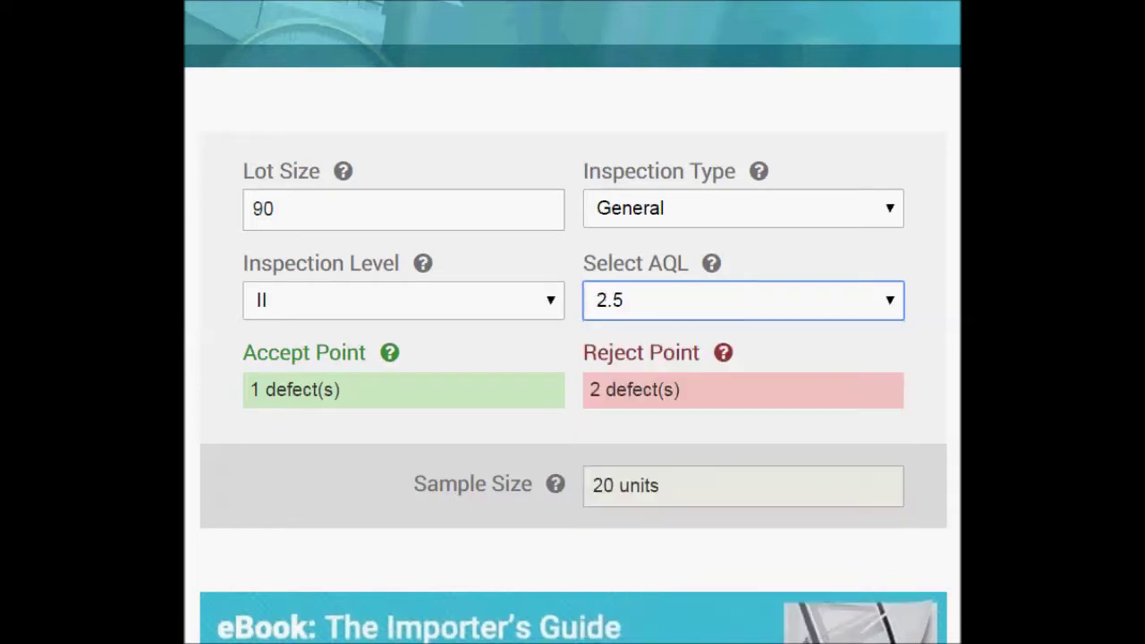